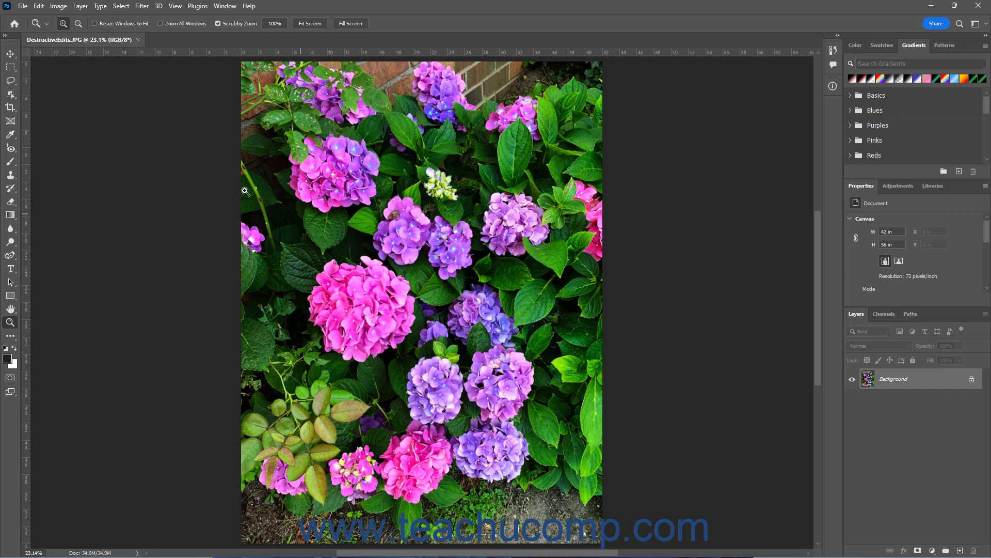
click(63, 8)
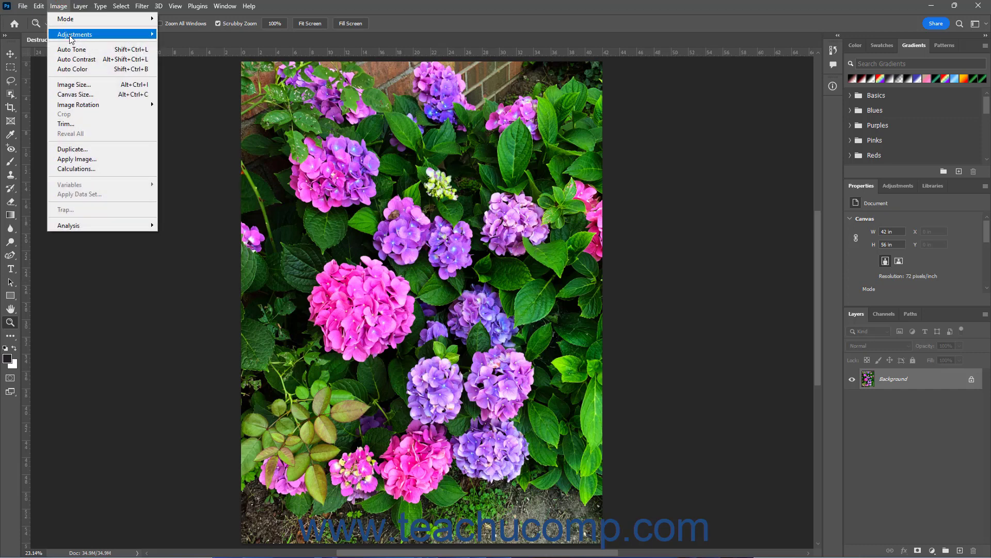
mouse_move(72, 36)
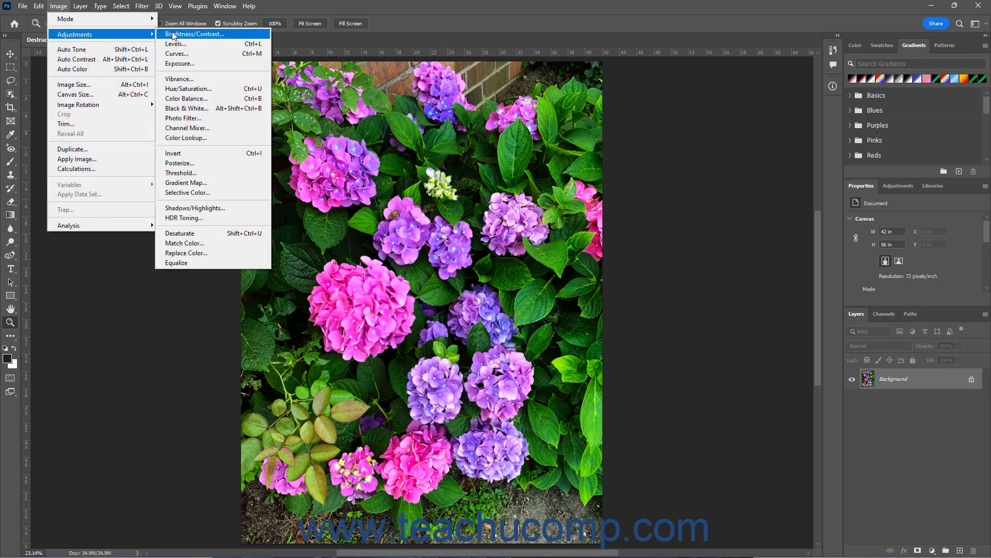
click(216, 129)
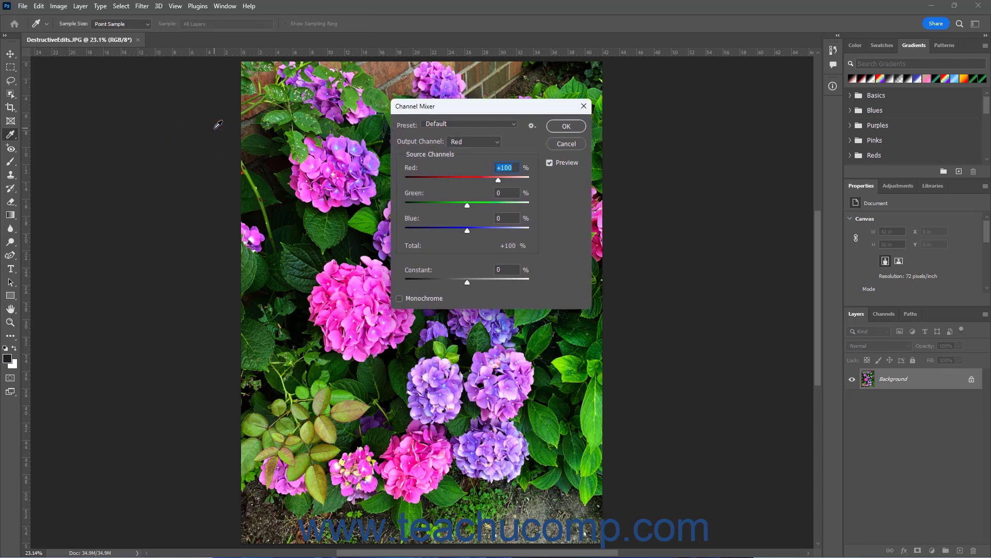
click(553, 143)
key(z)
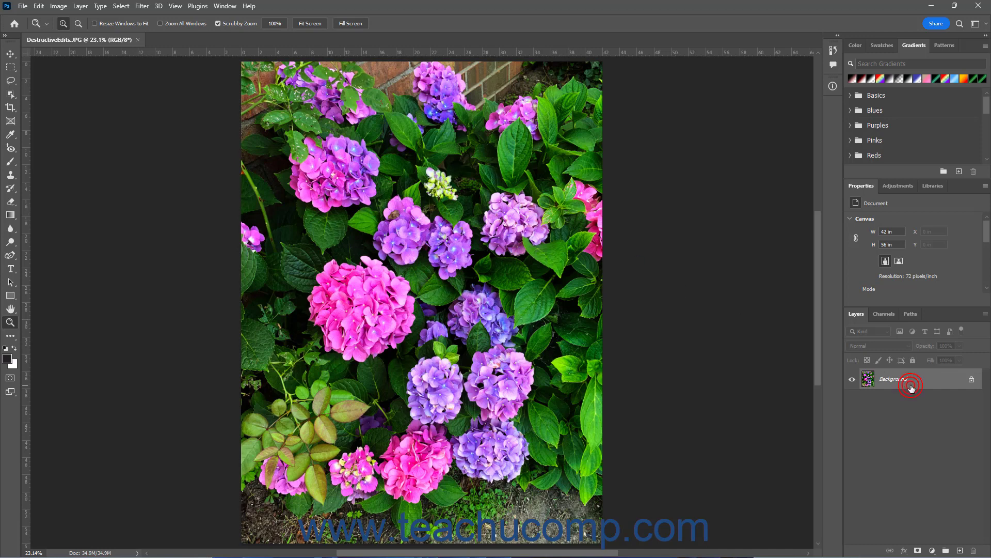
Add a Channel Mixer adjustment layer above the Background and collapse the gradients list to show all its properties.
click(899, 186)
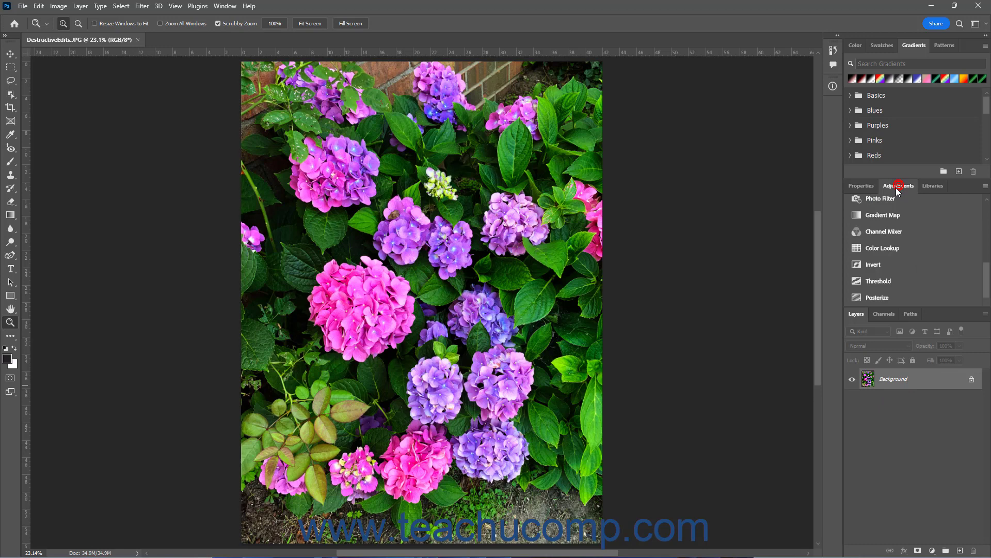
click(890, 232)
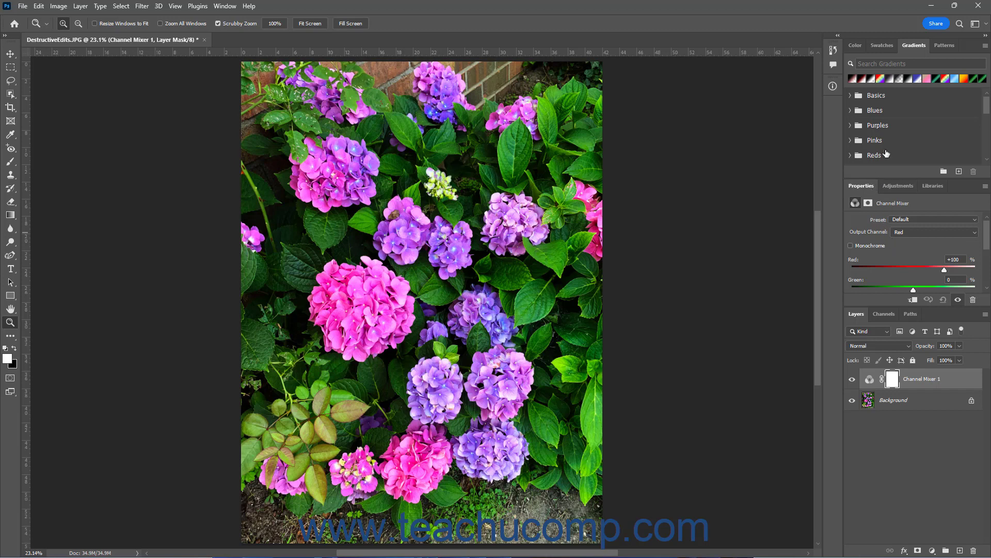
double_click(910, 45)
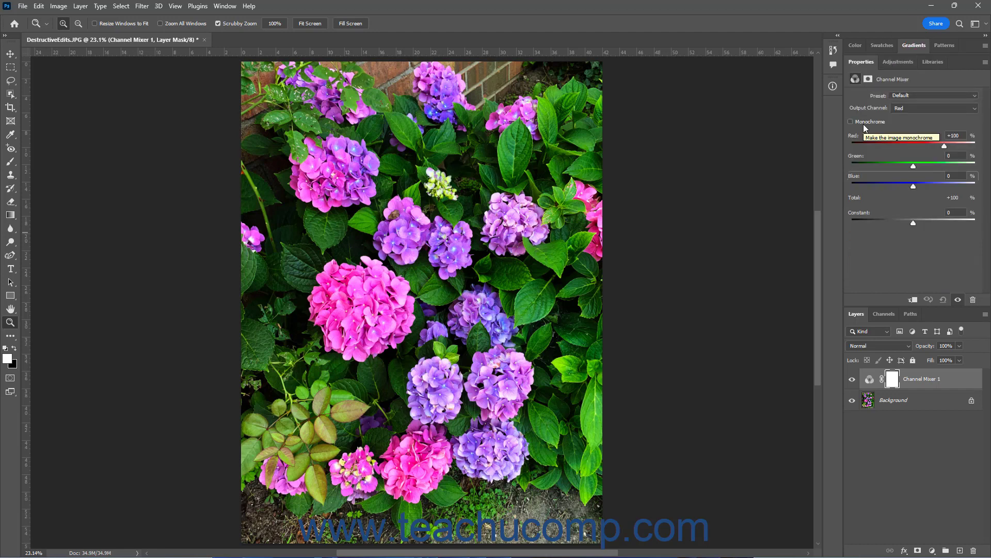
Try the Black & White with Green Filter (RGB) preset on the Channel Mixer layer, and return the preset to Default.
click(974, 98)
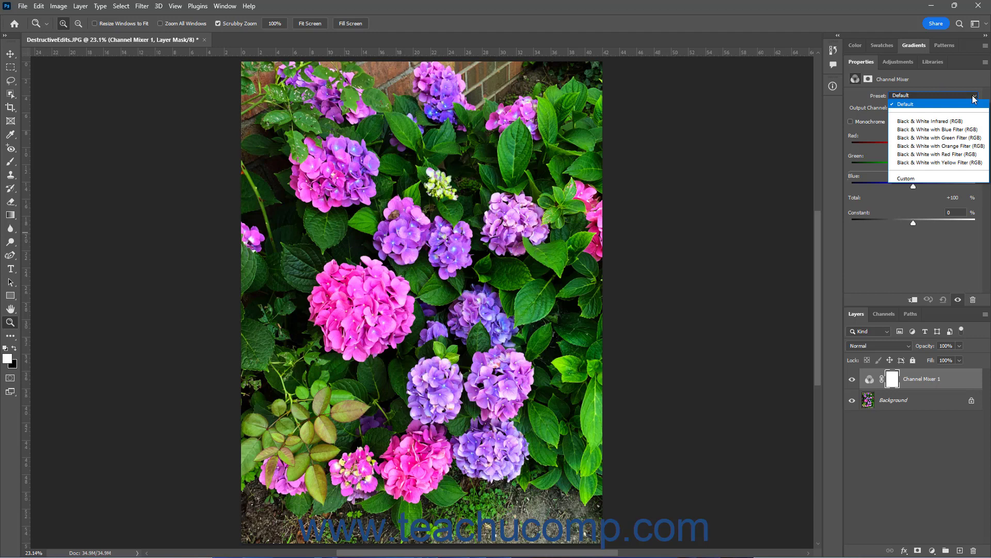
click(948, 138)
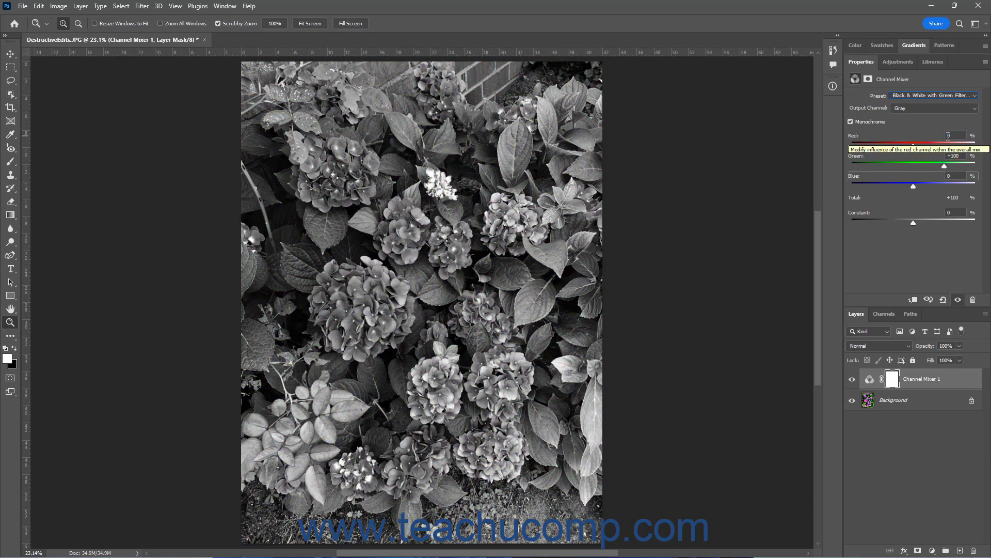
click(949, 96)
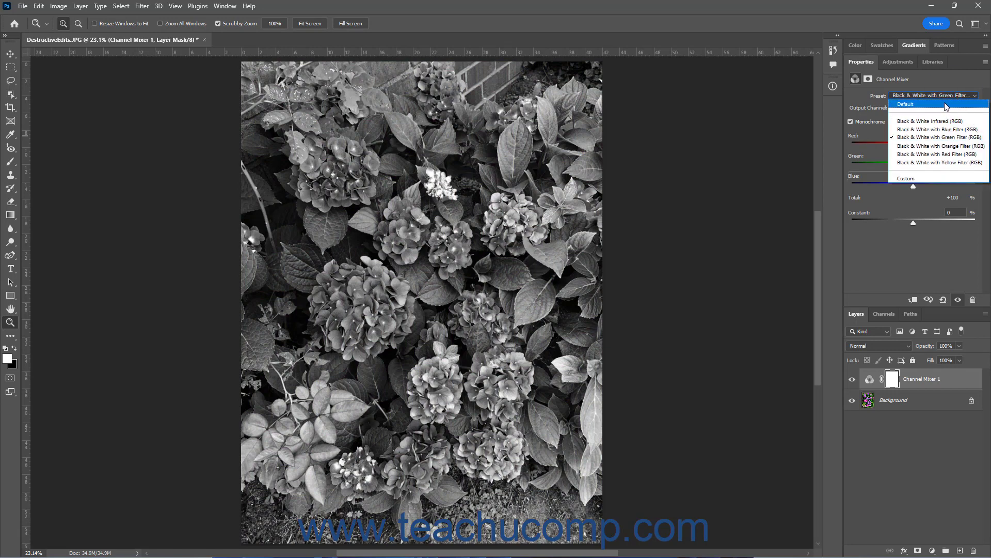
click(946, 105)
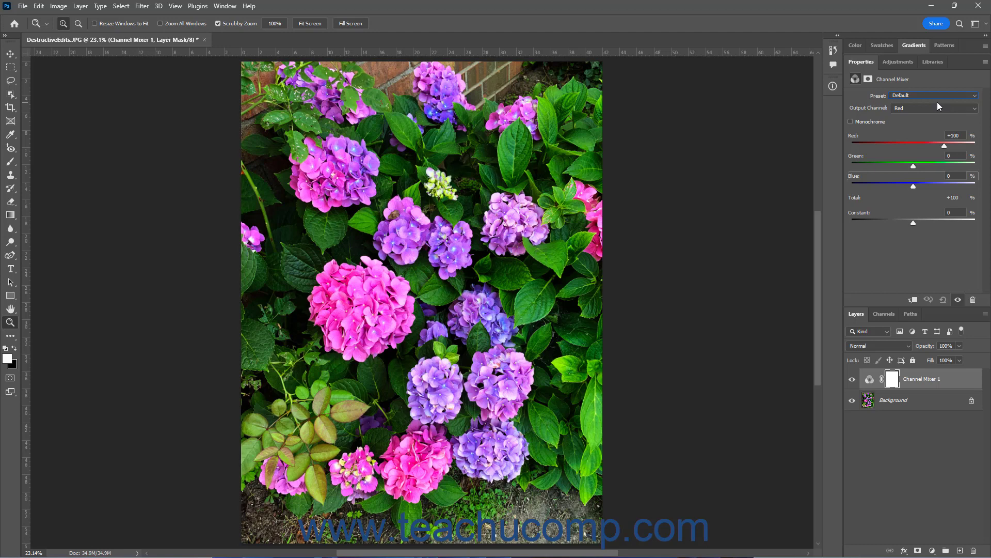
For the Red output channel of the Channel Mixer, set the red source to 70% and the blue source to 30%.
click(925, 107)
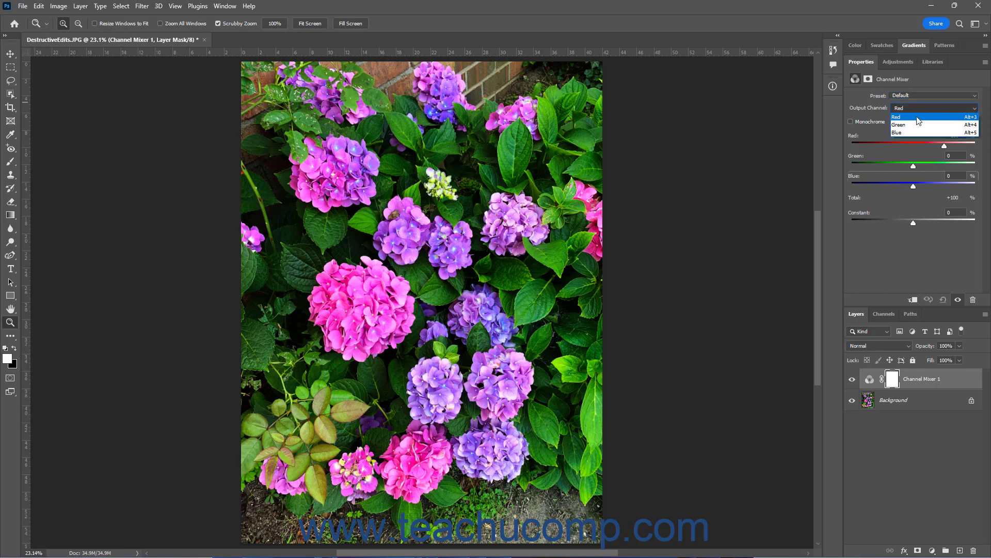
click(918, 117)
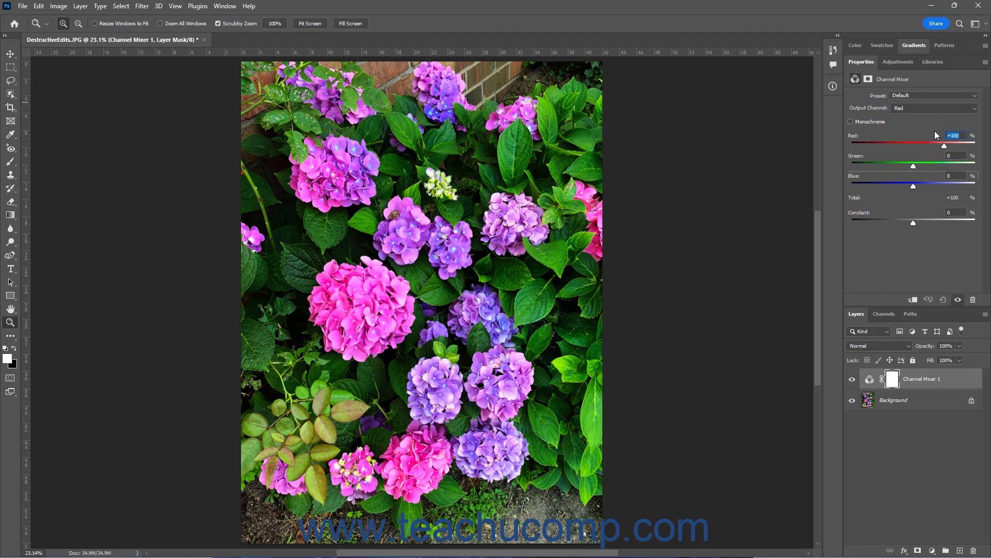
text(70)
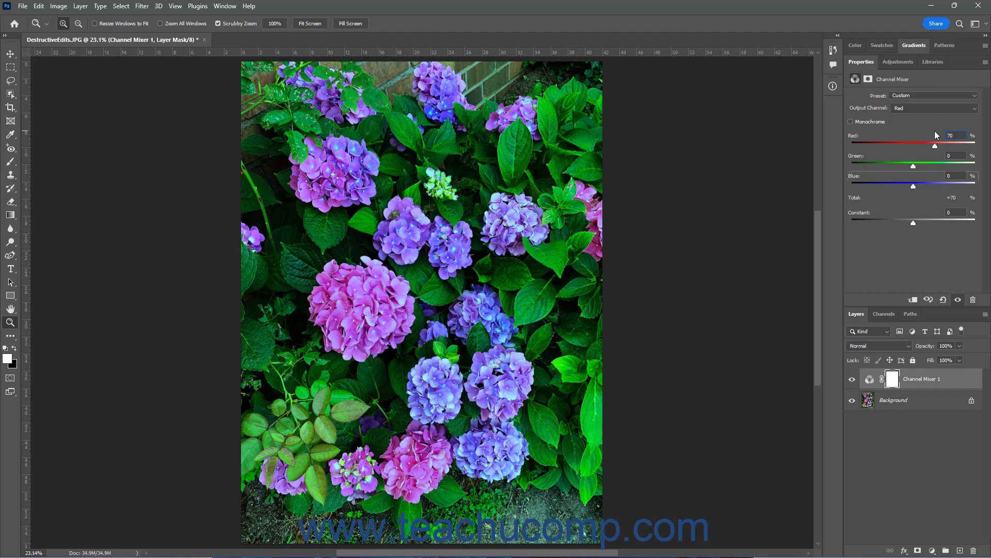
click(955, 176)
click(958, 175)
text(30)
key(Return)
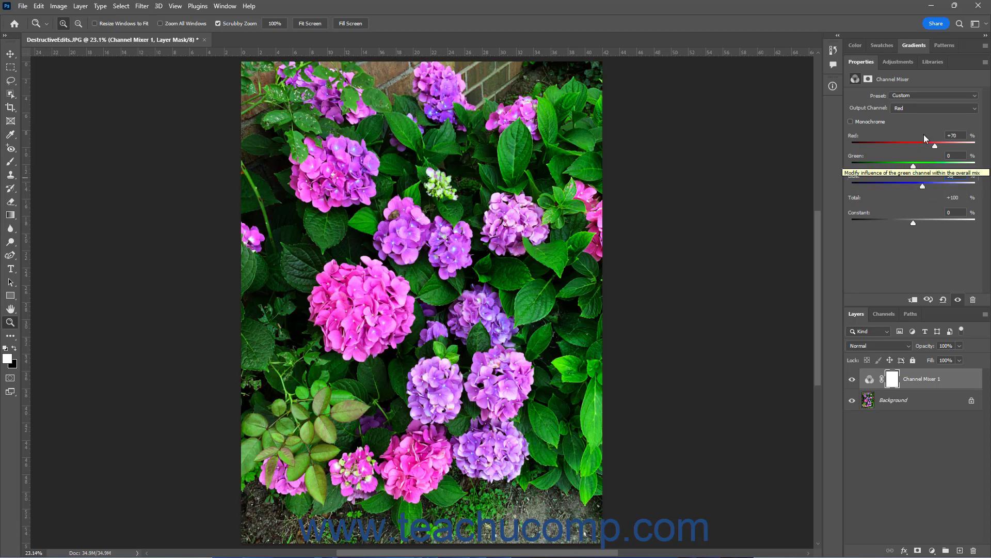
For the Blue output channel of the Channel Mixer, set the blue source to 70% and the red source to 30%.
click(921, 109)
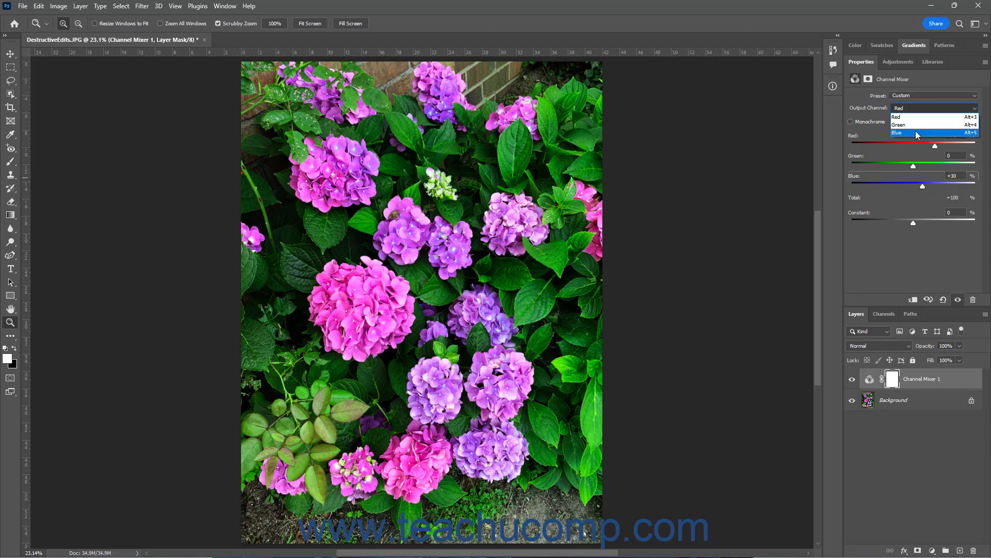
click(917, 132)
click(953, 176)
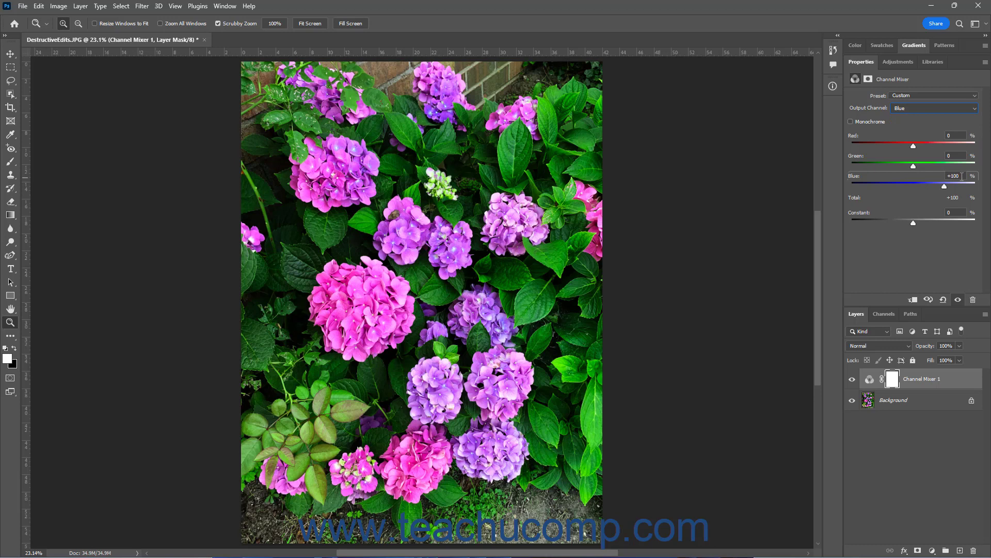
text(70)
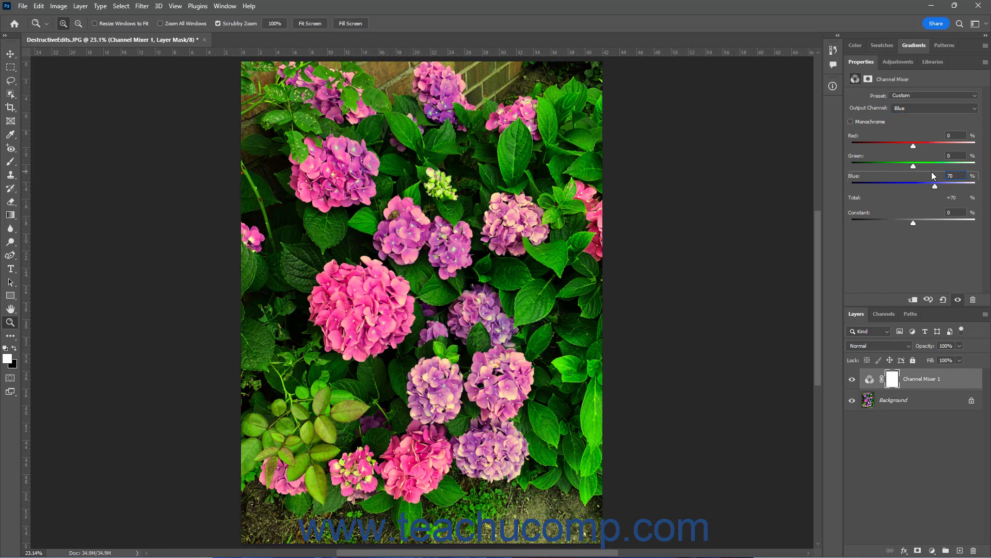
click(953, 136)
text(30)
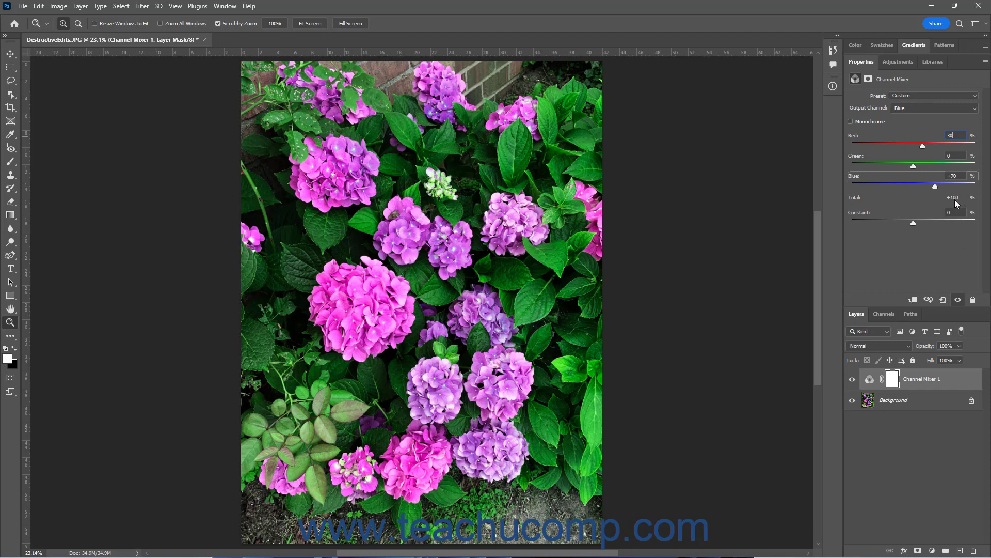
key(Return)
click(955, 212)
Examine the Blue channel alone by hiding the Red and Green channels, then restore all channels and return to the layers list.
click(884, 314)
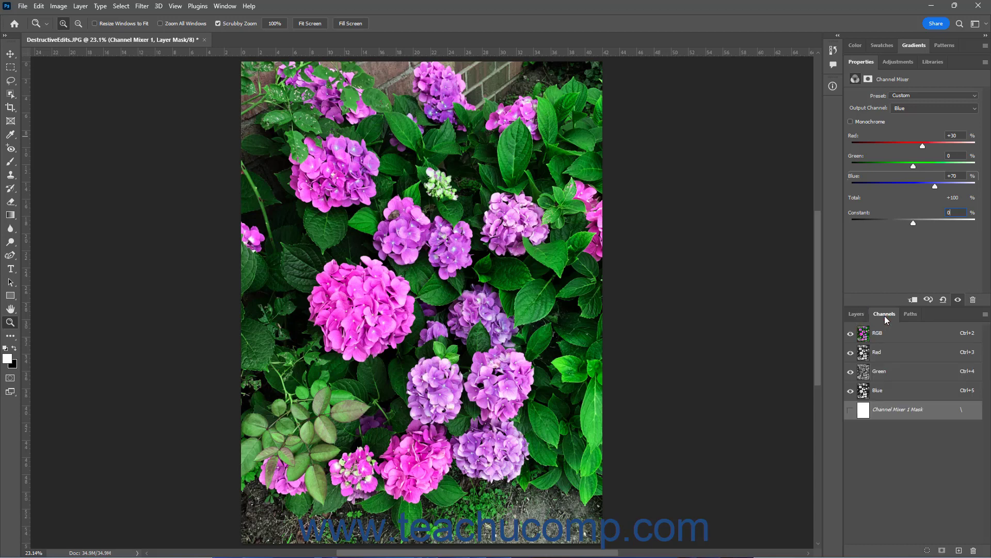
click(851, 334)
click(851, 353)
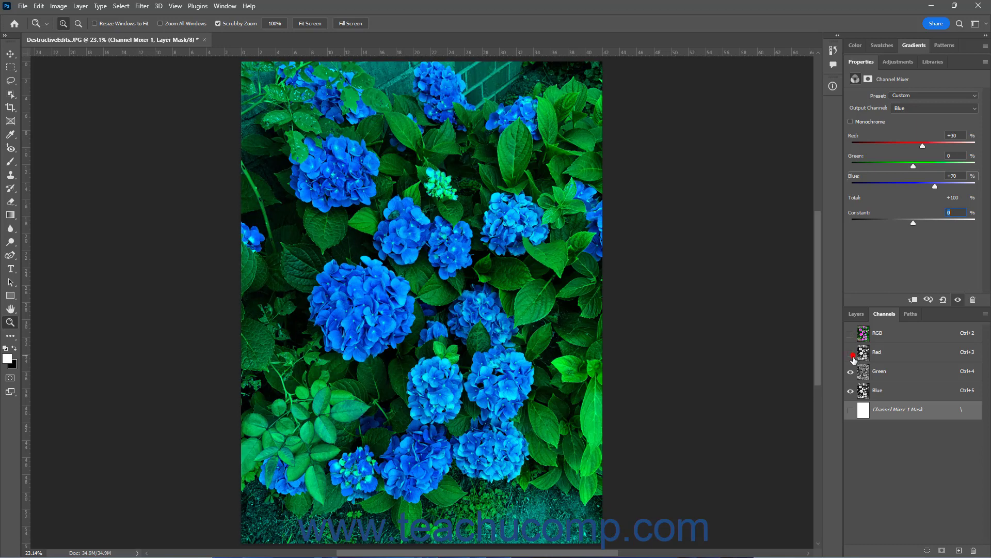
click(851, 372)
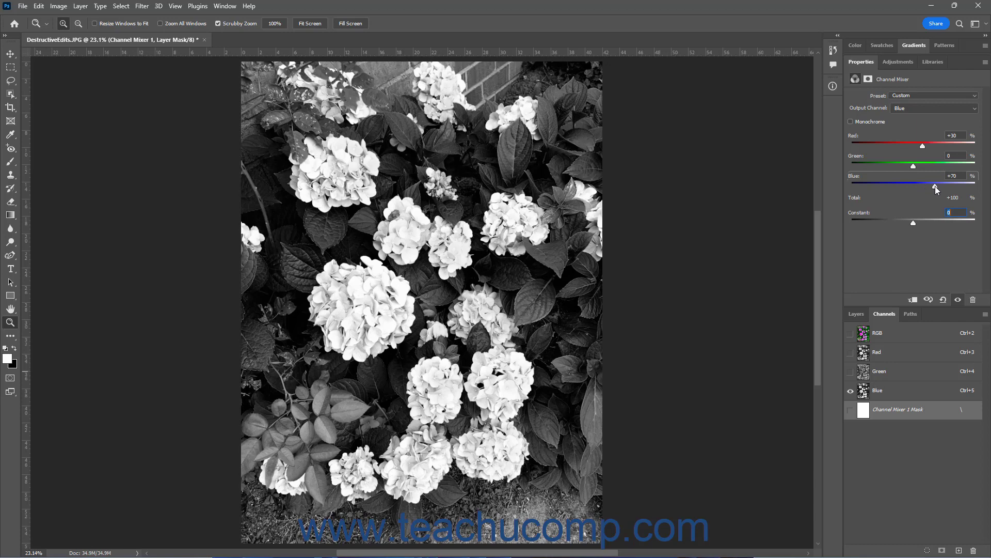
mouse_move(935, 187)
mouse_down()
mouse_move(914, 187)
mouse_move(935, 186)
mouse_up()
click(852, 372)
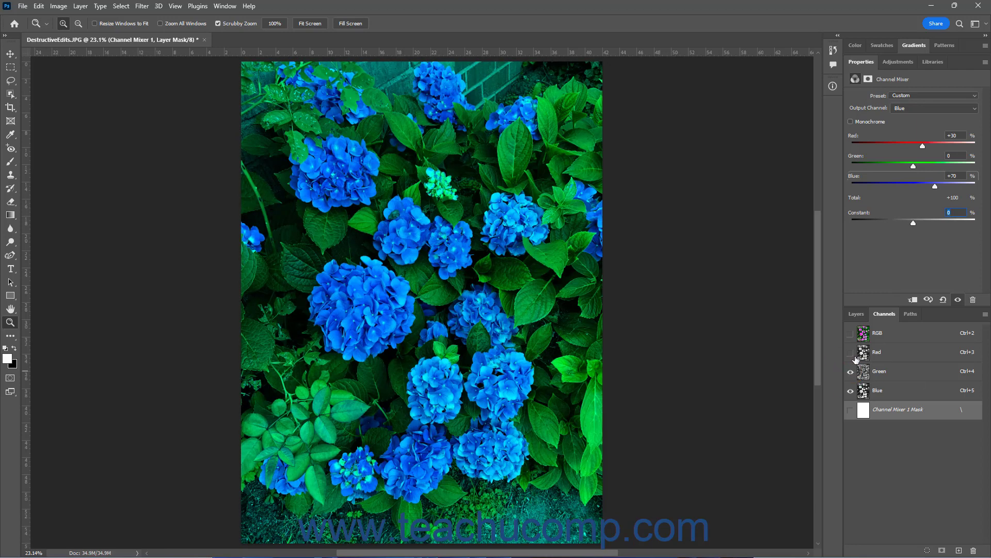
click(850, 352)
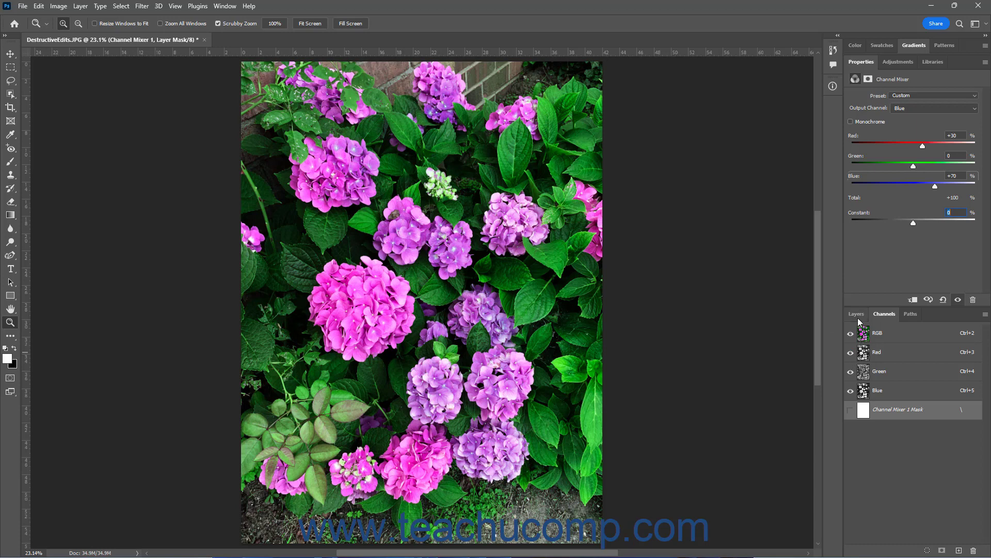
click(856, 314)
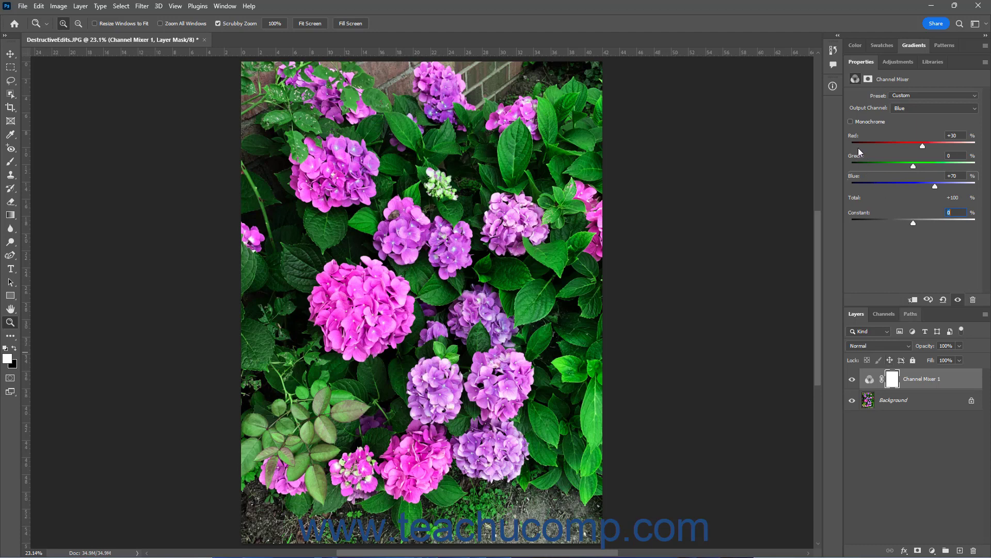
Make the Channel Mixer monochrome with the blue source at +15%, and switch Monochrome back off to keep that mix.
click(850, 123)
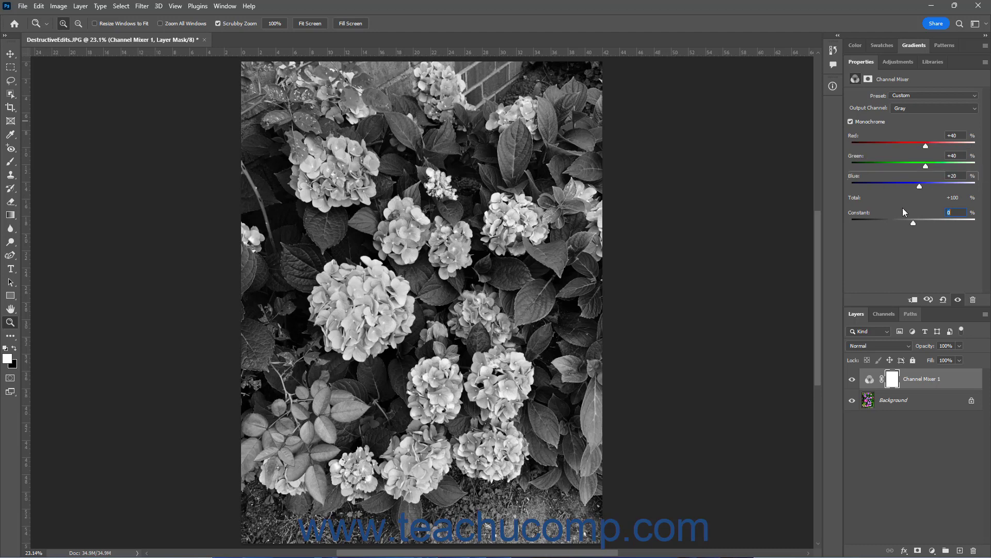
mouse_move(919, 186)
mouse_down()
mouse_move(930, 185)
mouse_move(918, 185)
mouse_up()
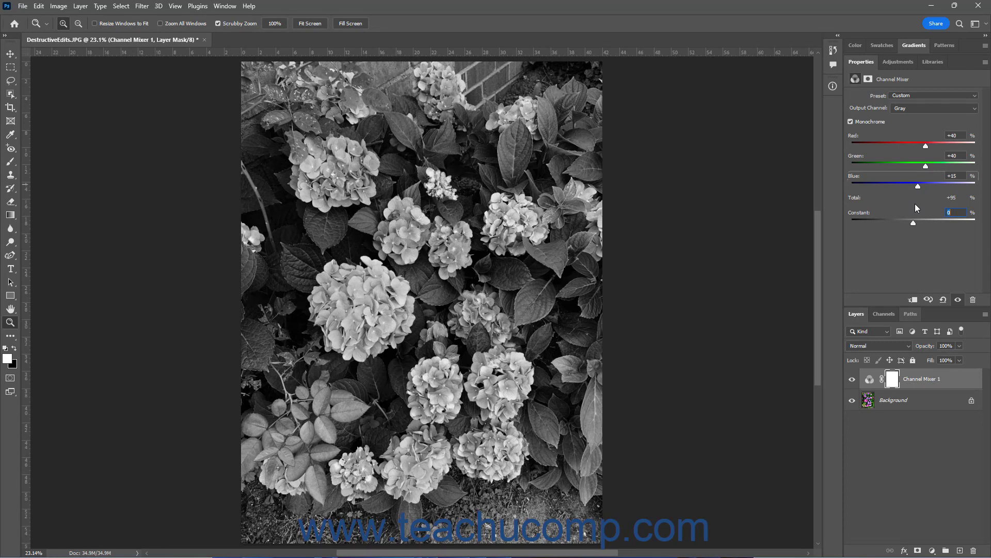
click(850, 122)
Tint the grayscale image by raising the green source to about +63% in the Green output channel.
click(902, 107)
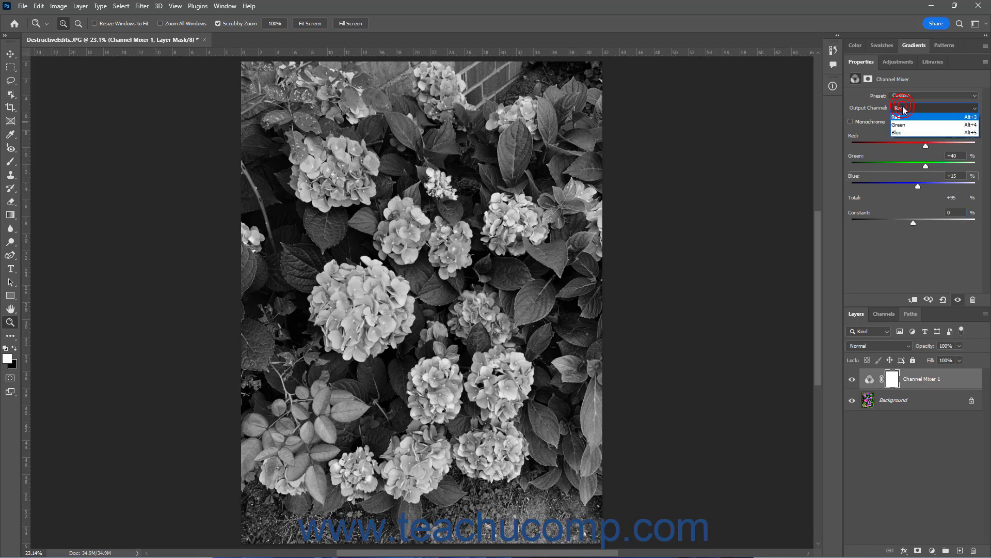
click(903, 124)
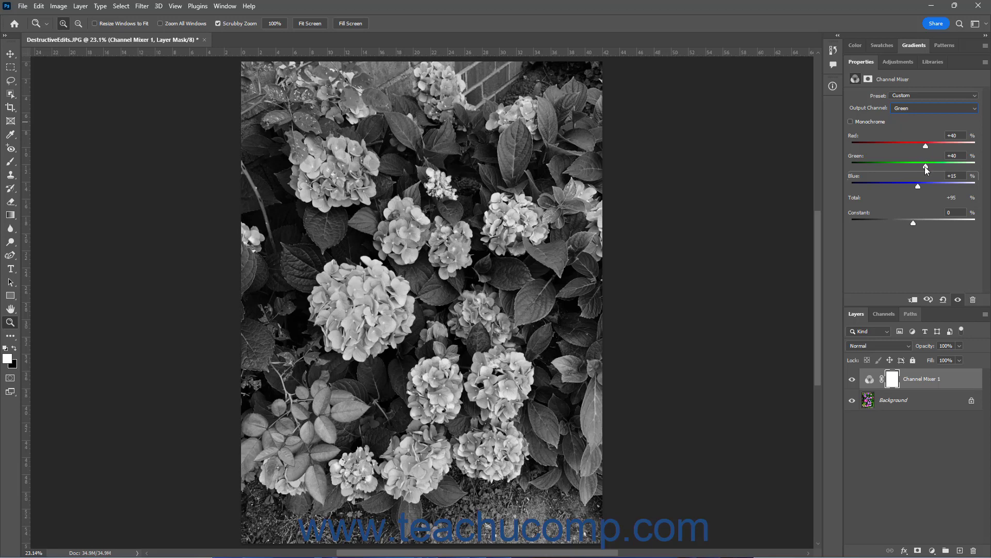
drag(926, 165, 934, 166)
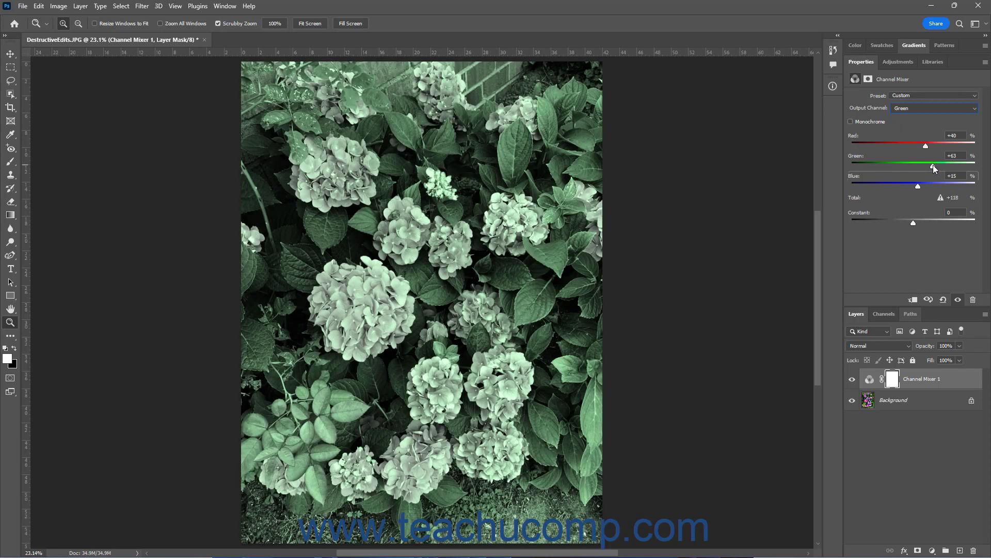